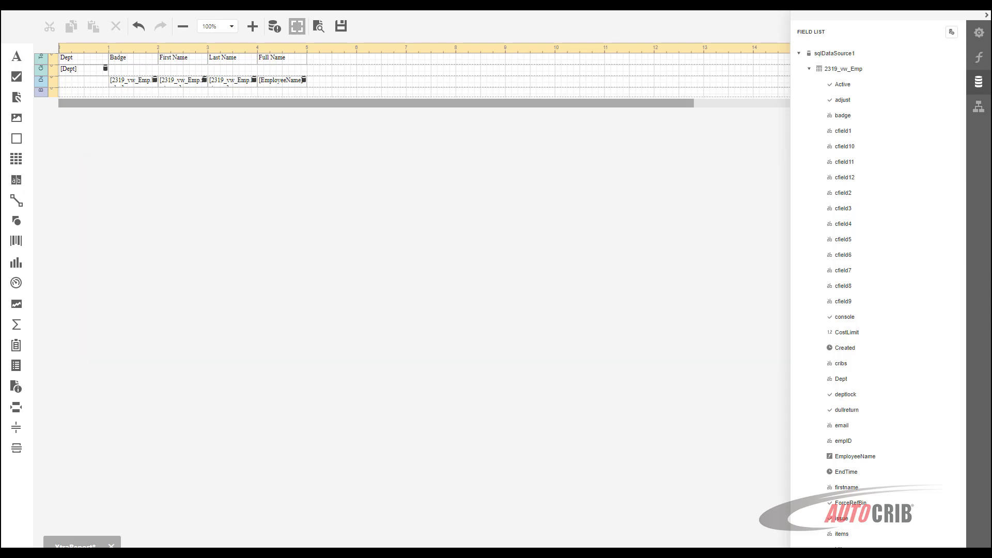
Add a calculated field to the 2319_vw_Emp table and name it IIFDemo
{"action": "mouse_move", "coordinate": [925, 77]}
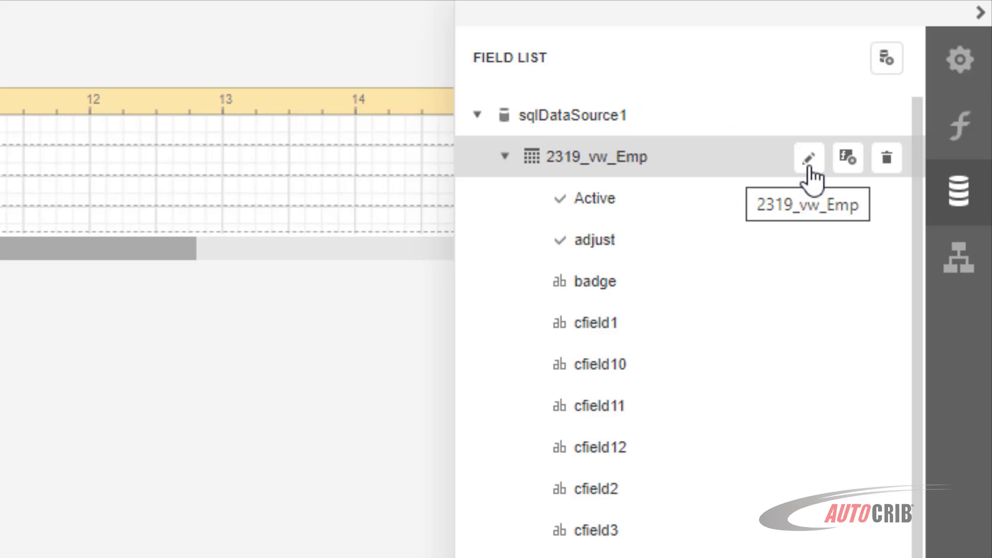
{"action": "left_click", "coordinate": [846, 159]}
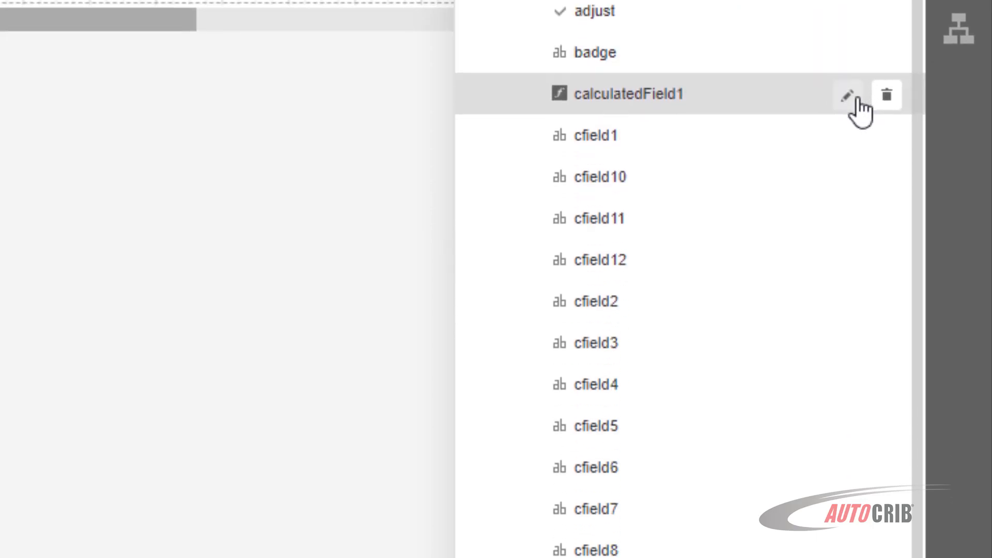
{"action": "left_click", "coordinate": [858, 102]}
{"action": "double_click", "coordinate": [830, 62]}
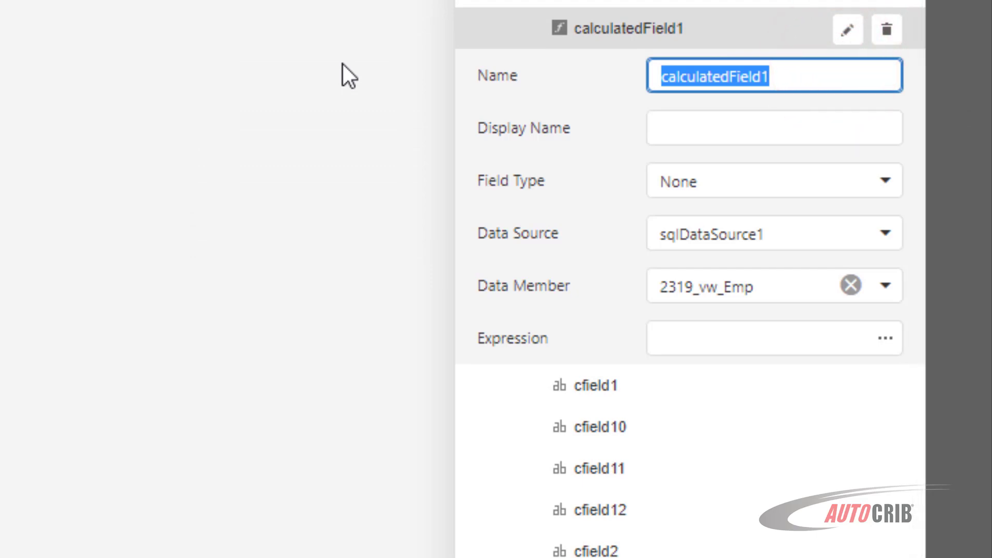
{"action": "type", "text": "IIFF"}
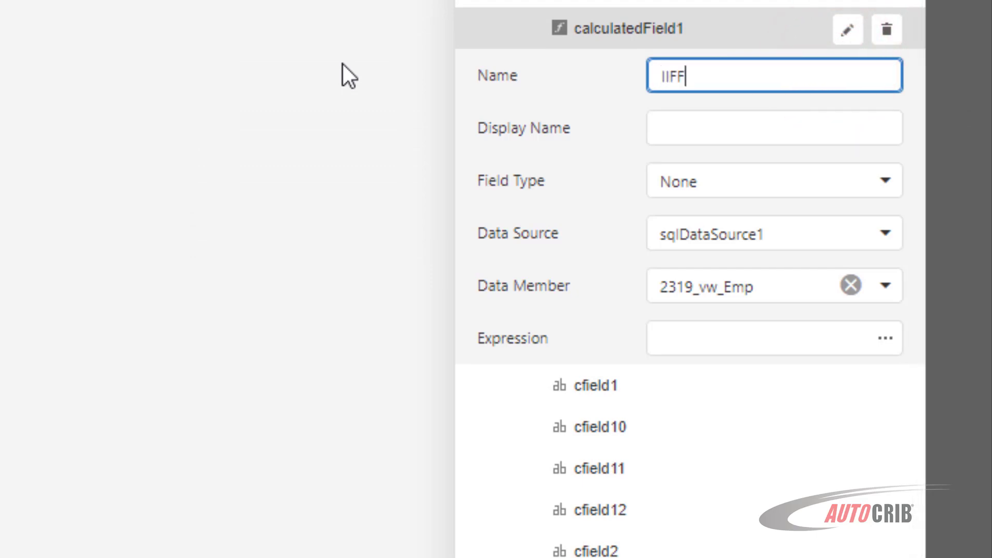
{"action": "key", "text": "BackSpace"}
{"action": "type", "text": "Demo"}
Set the calculated field's display name to IIFDemo
{"action": "left_click", "coordinate": [743, 137]}
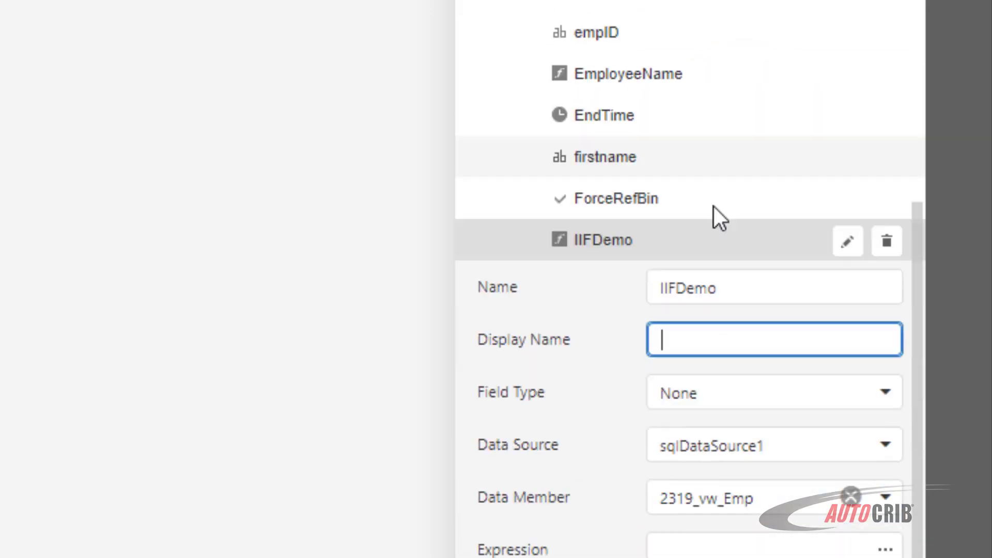
{"action": "left_click", "coordinate": [715, 206]}
{"action": "type", "text": "II"}
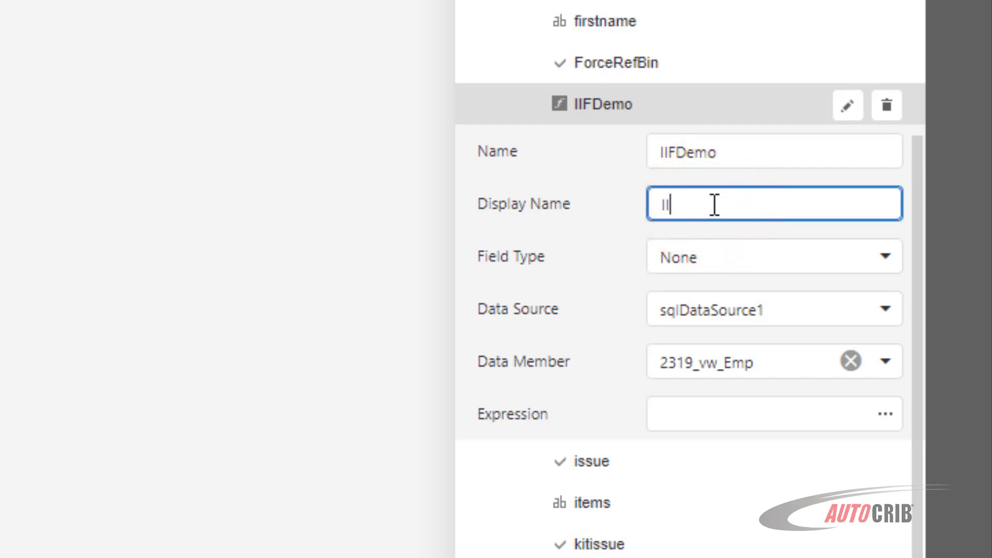
{"action": "type", "text": "FDemo"}
Open the IIFDemo expression for editing, search the functions for IIF, and insert the Iif function
{"action": "left_click", "coordinate": [685, 414]}
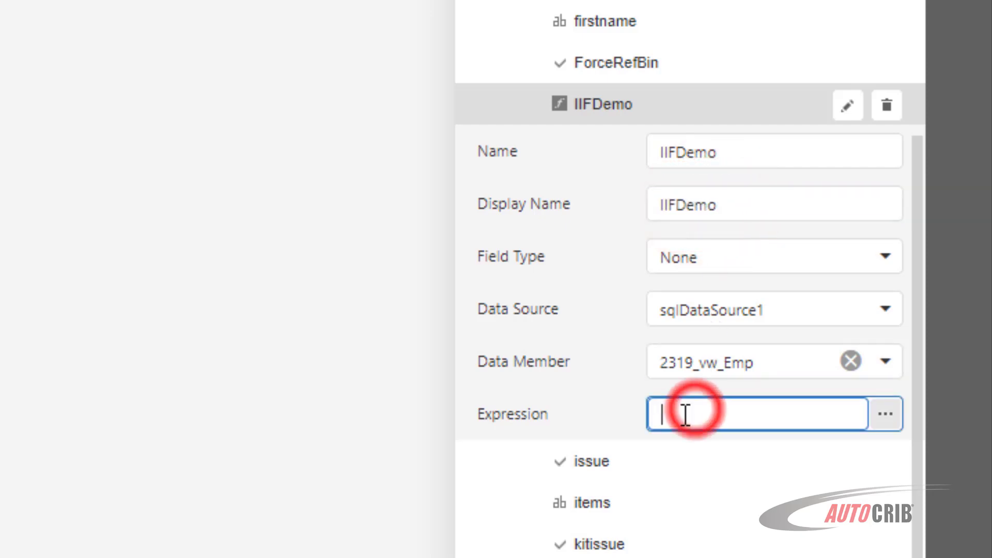
{"action": "left_click", "coordinate": [880, 419]}
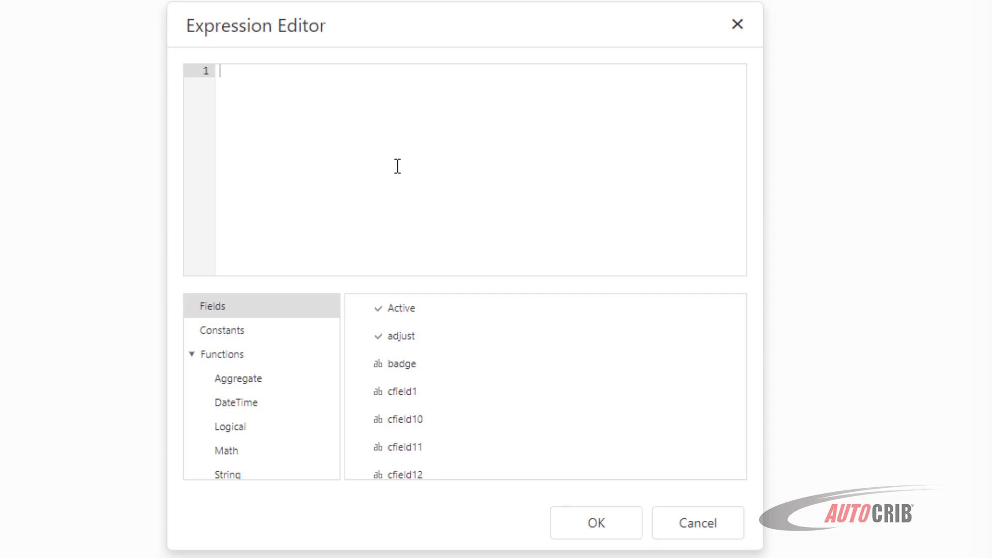
{"action": "left_click", "coordinate": [247, 362]}
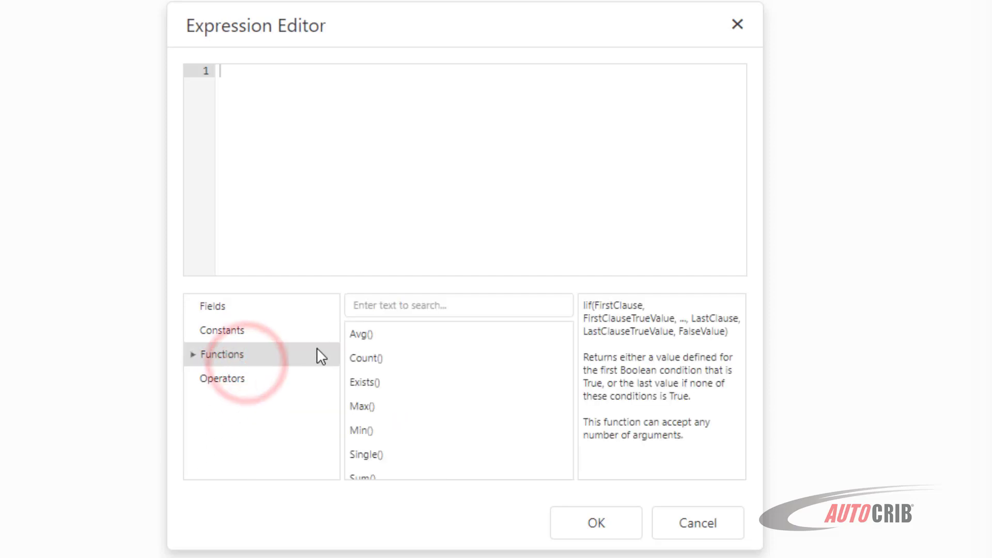
{"action": "left_click", "coordinate": [390, 309]}
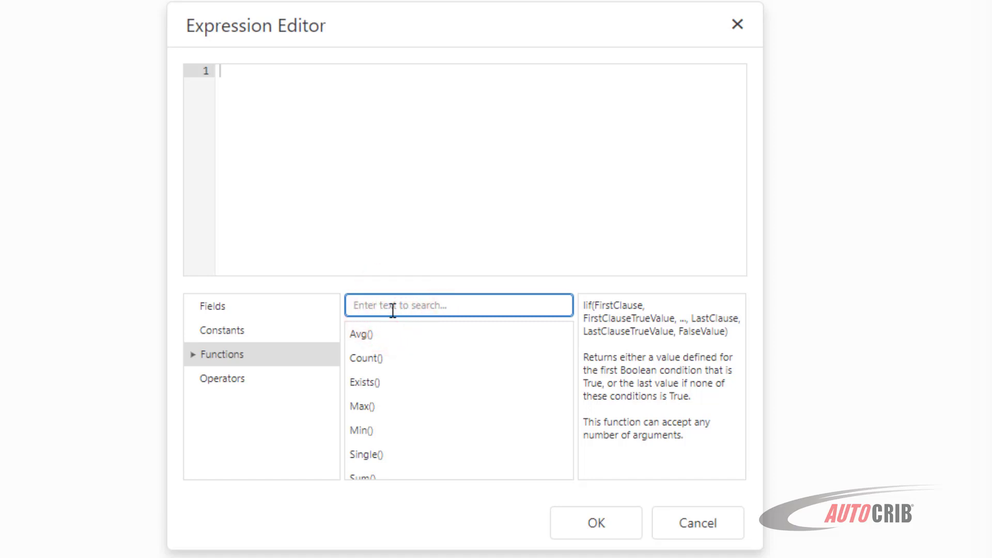
{"action": "type", "text": "IIF"}
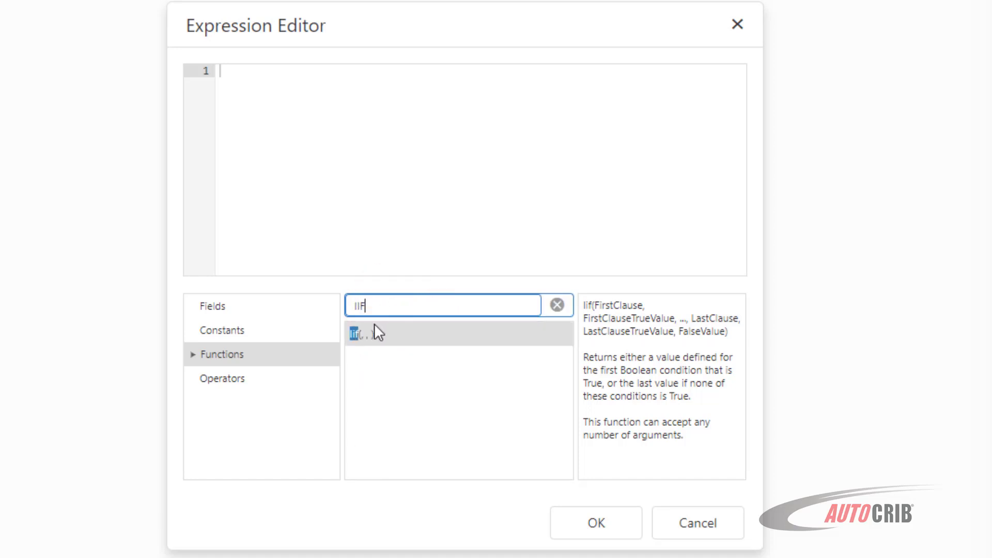
{"action": "left_click", "coordinate": [356, 335]}
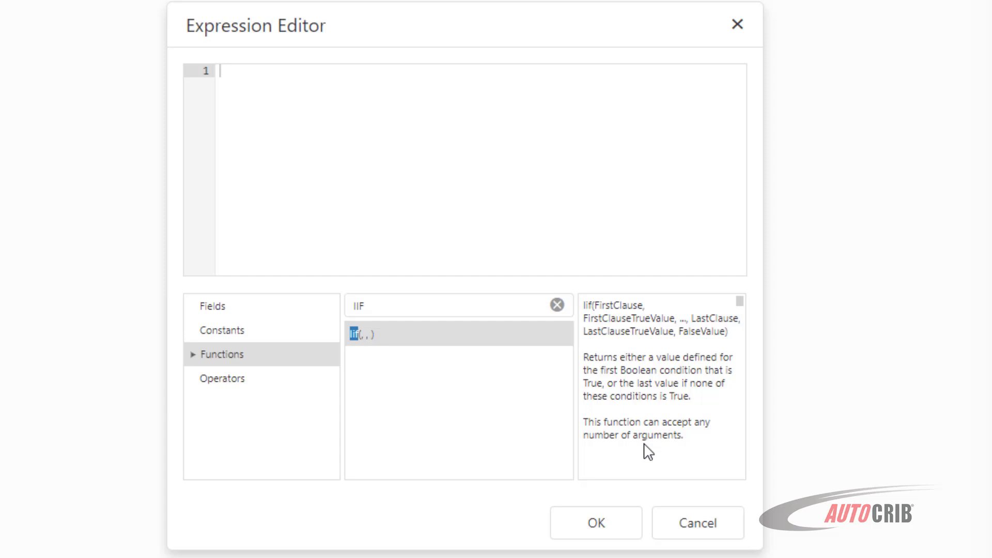
{"action": "double_click", "coordinate": [378, 343]}
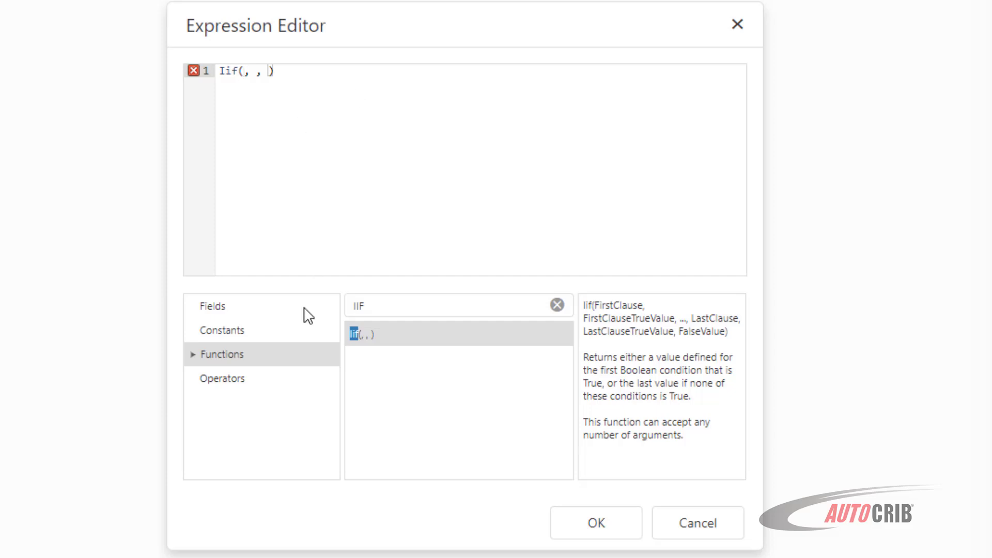
Set the Iif condition to compare the firstname field with the employee's first name as quoted text
{"action": "left_click", "coordinate": [262, 309]}
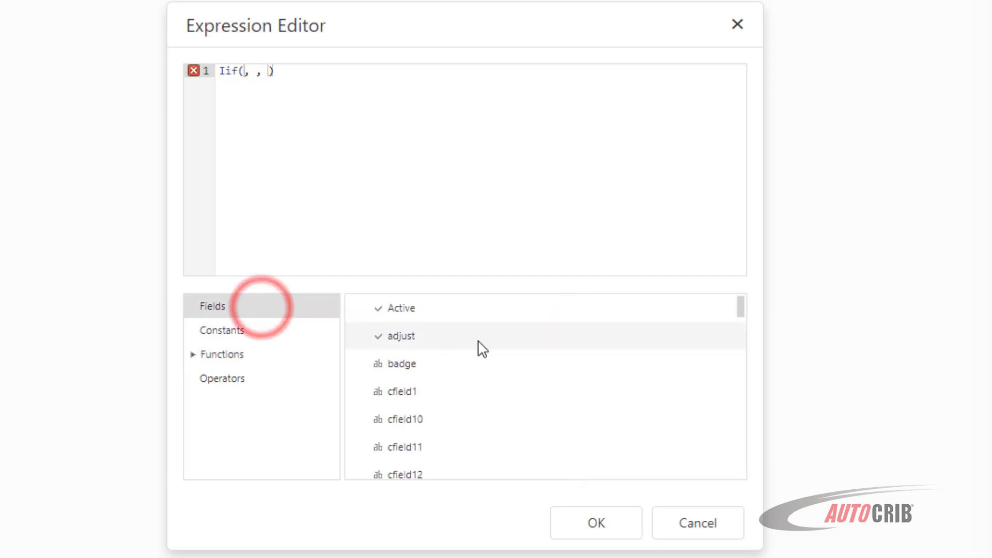
{"action": "scroll", "coordinate": [517, 371], "scroll_direction": "down", "scroll_amount": 5}
{"action": "scroll", "coordinate": [519, 376], "scroll_direction": "down", "scroll_amount": 1}
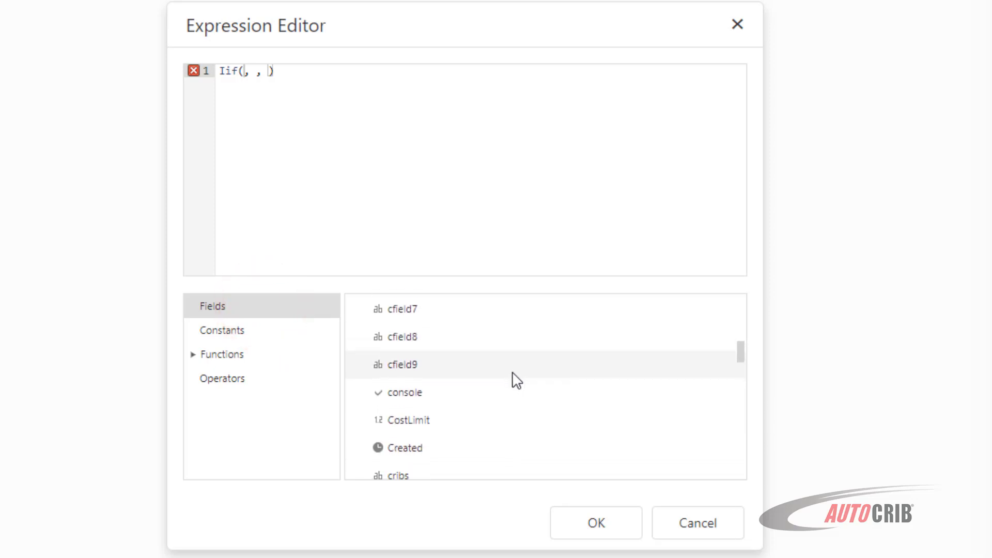
{"action": "scroll", "coordinate": [471, 366], "scroll_direction": "down", "scroll_amount": 5}
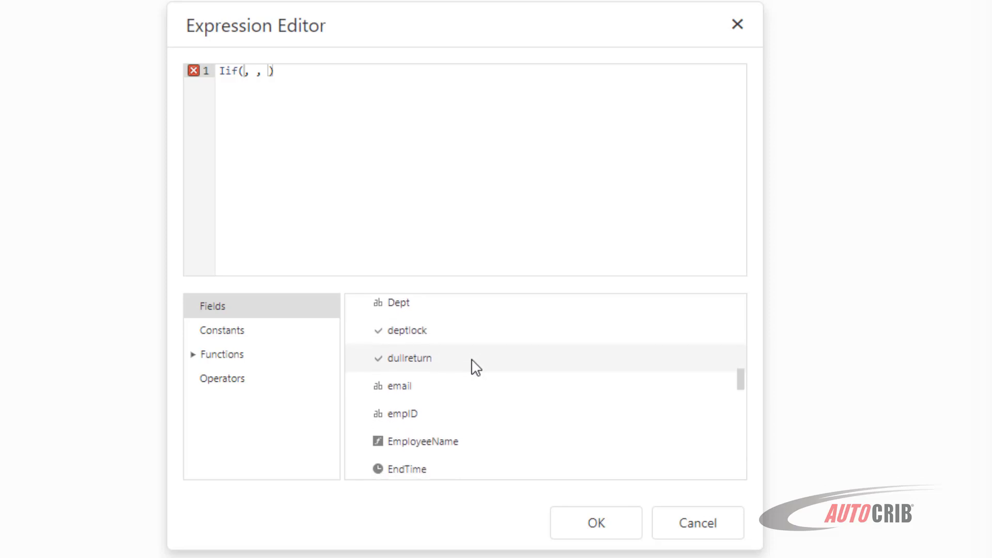
{"action": "scroll", "coordinate": [476, 367], "scroll_direction": "down", "scroll_amount": 1}
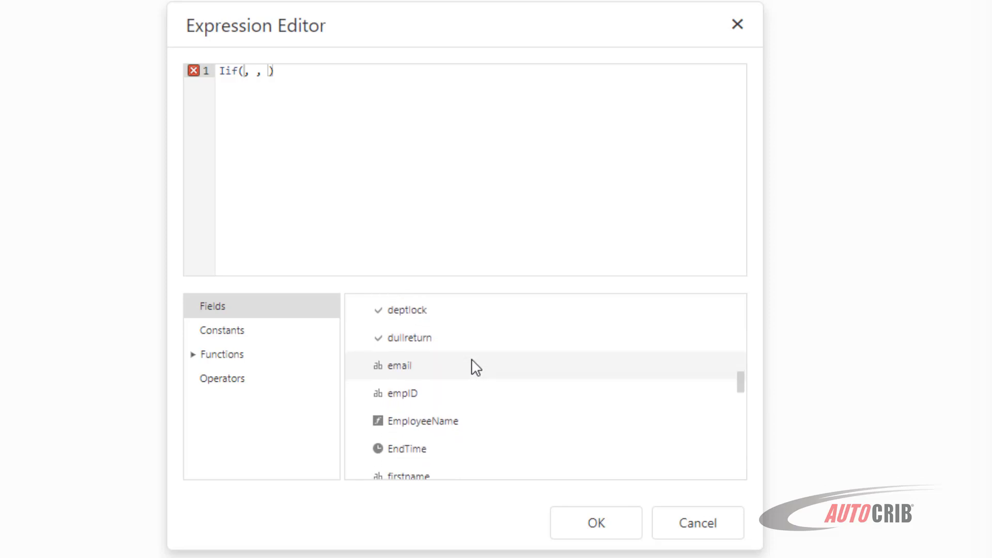
{"action": "double_click", "coordinate": [489, 465]}
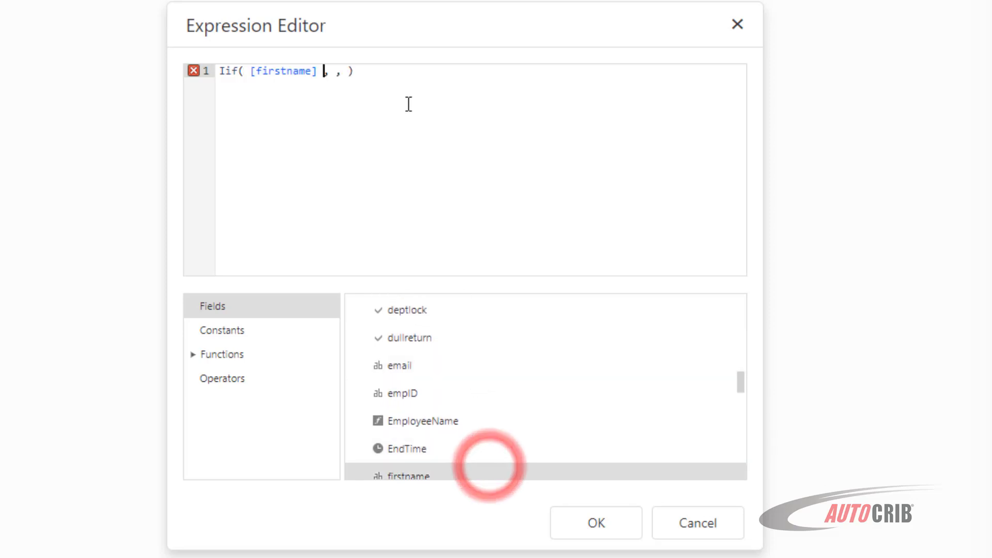
{"action": "type", "text": "="}
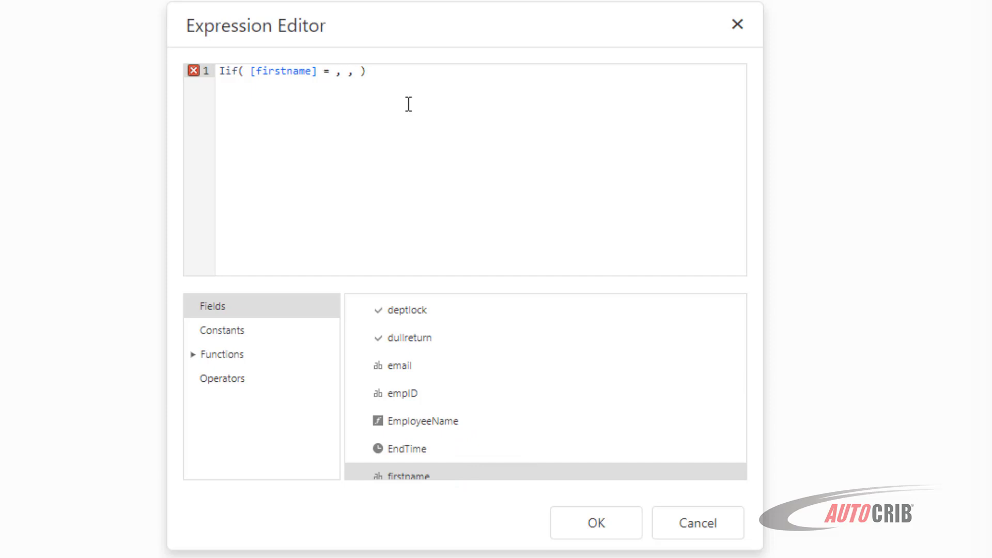
{"action": "type", "text": " 'Damon'"}
Make the Iif expression return 'True' when the condition is met and 'False' otherwise
{"action": "type", "text": "True"}
{"action": "type", "text": "'"}
{"action": "key", "text": "Left"}
{"action": "key", "text": "Left"}
{"action": "key", "text": "Left"}
{"action": "key", "text": "Left"}
{"action": "key", "text": "Left"}
{"action": "type", "text": "'"}
{"action": "left_click", "coordinate": [436, 70]}
{"action": "type", "text": "'False'"}
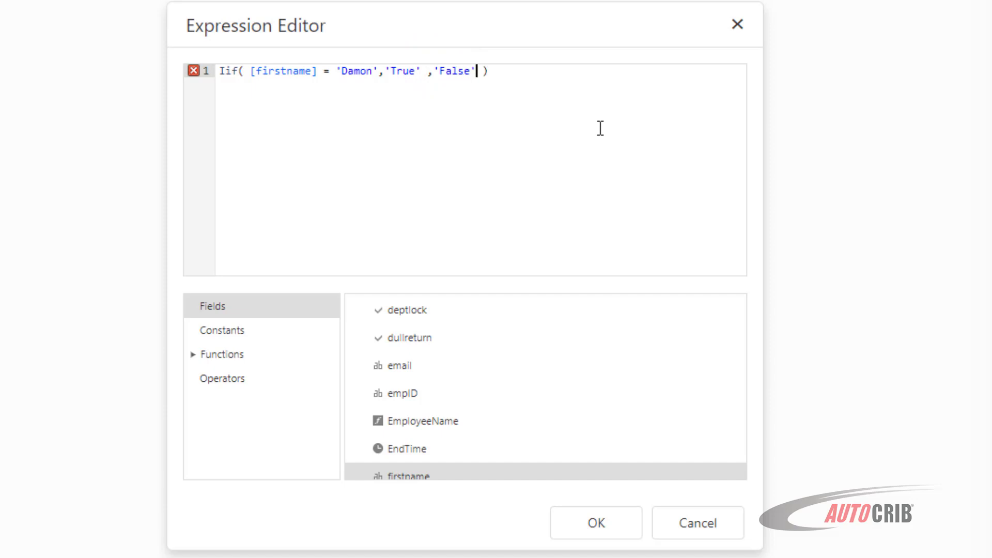
Apply the IIFDemo expression and save the report
{"action": "left_click", "coordinate": [627, 112]}
{"action": "left_click", "coordinate": [611, 520]}
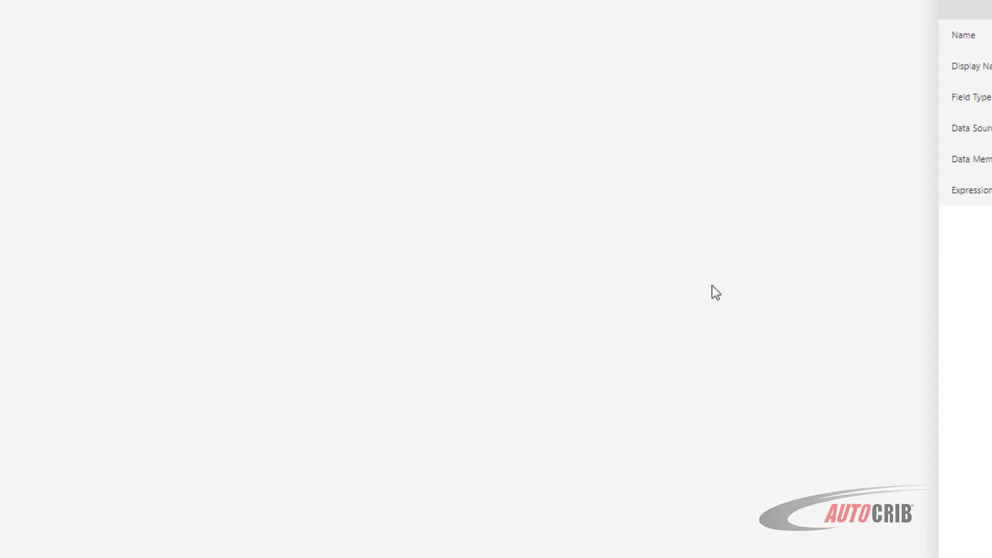
{"action": "left_click", "coordinate": [649, 292]}
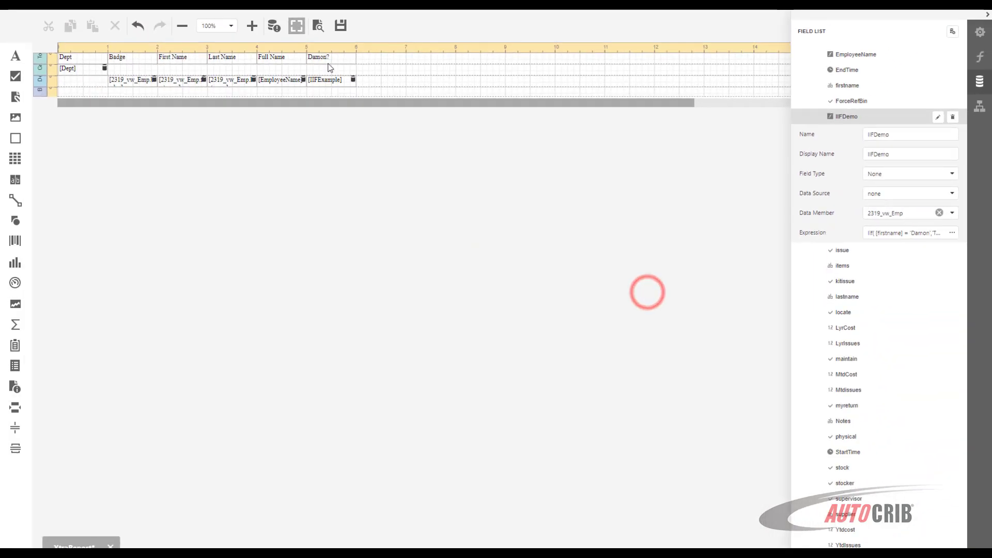
{"action": "left_click", "coordinate": [341, 27]}
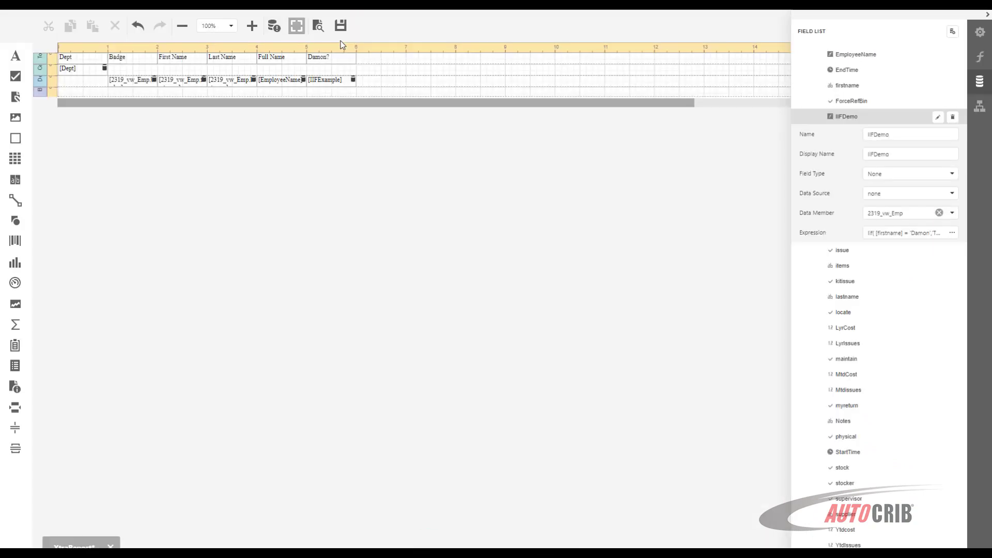
{"action": "left_click", "coordinate": [381, 237]}
Replace the IIFExample cell in the report's detail row with the IIFDemo field
{"action": "left_click", "coordinate": [334, 98]}
{"action": "left_click", "coordinate": [328, 83]}
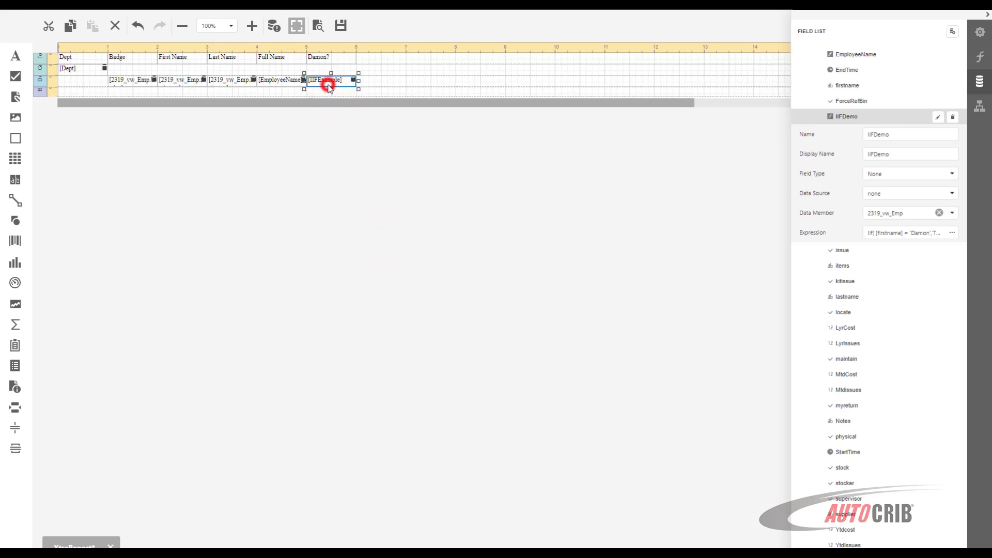
{"action": "key", "text": "Delete"}
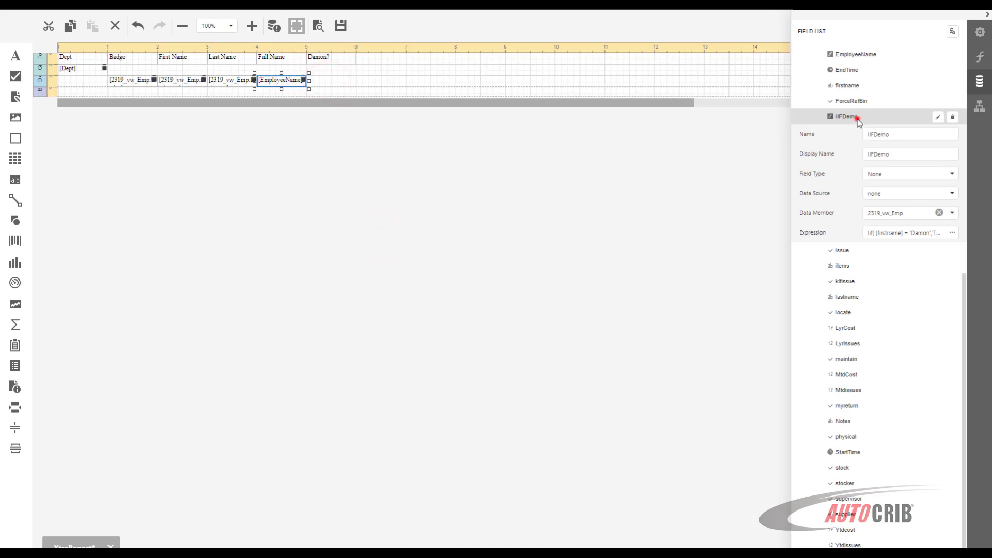
{"action": "left_click_drag", "start_coordinate": [857, 117], "coordinate": [313, 82]}
{"action": "left_click", "coordinate": [324, 137]}
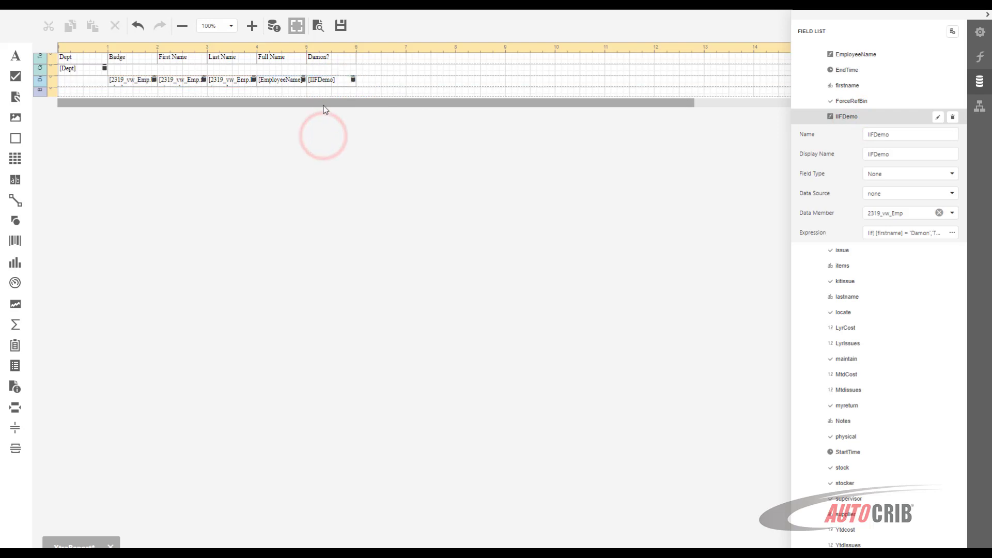
Preview the report to check the IIFDemo column, and return to the design view
{"action": "left_click", "coordinate": [319, 26]}
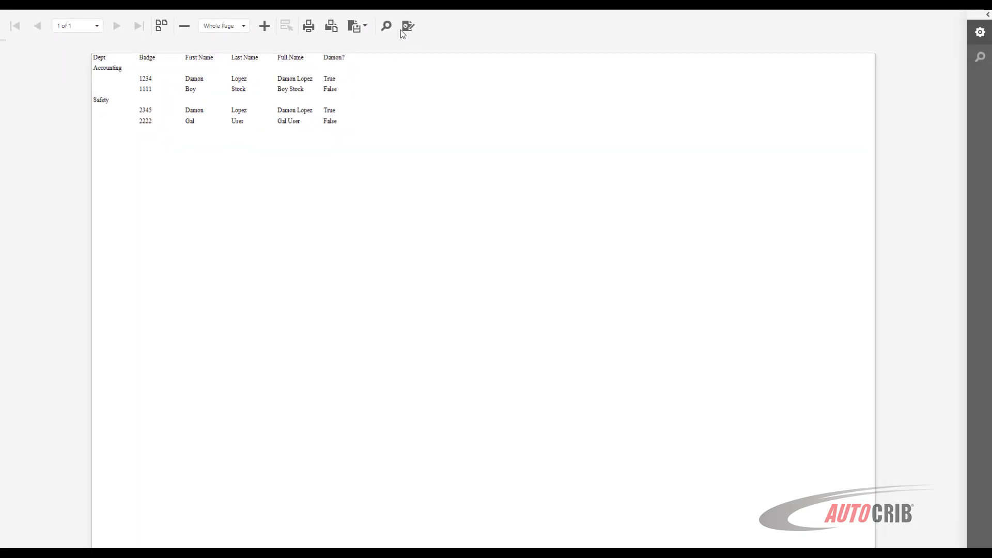
{"action": "left_click", "coordinate": [403, 29]}
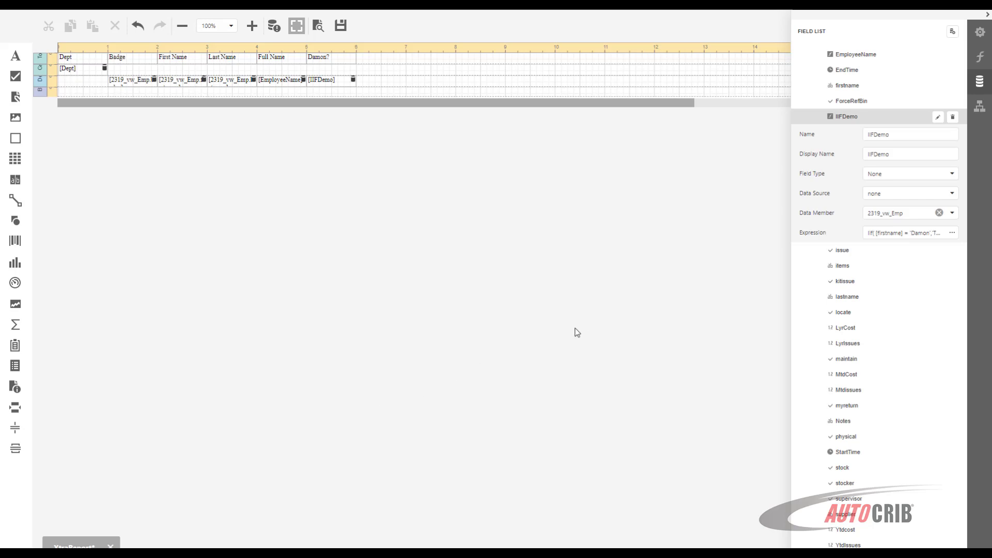
Replace the 'False' result in the IIFDemo expression with a nested Iif function
{"action": "left_click", "coordinate": [952, 233]}
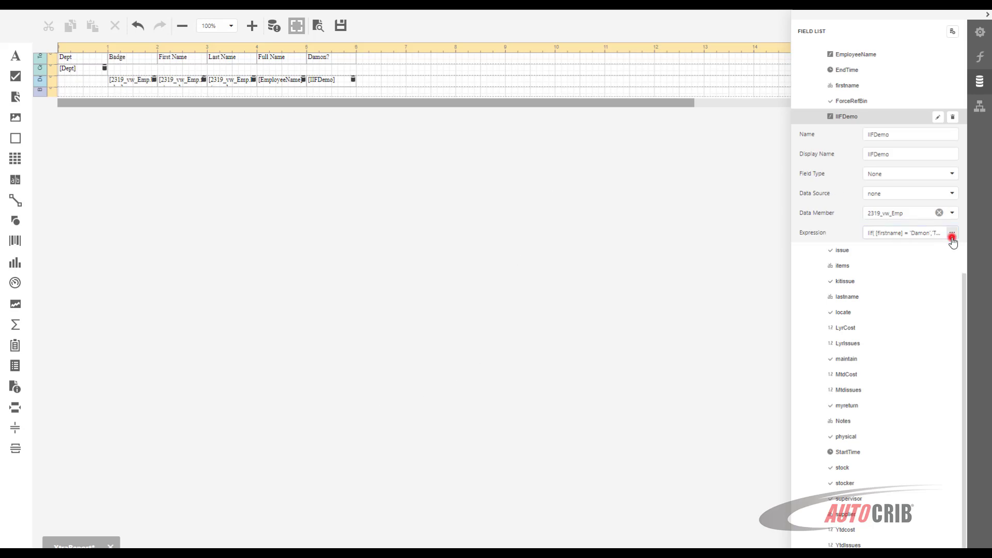
{"action": "left_click", "coordinate": [561, 113]}
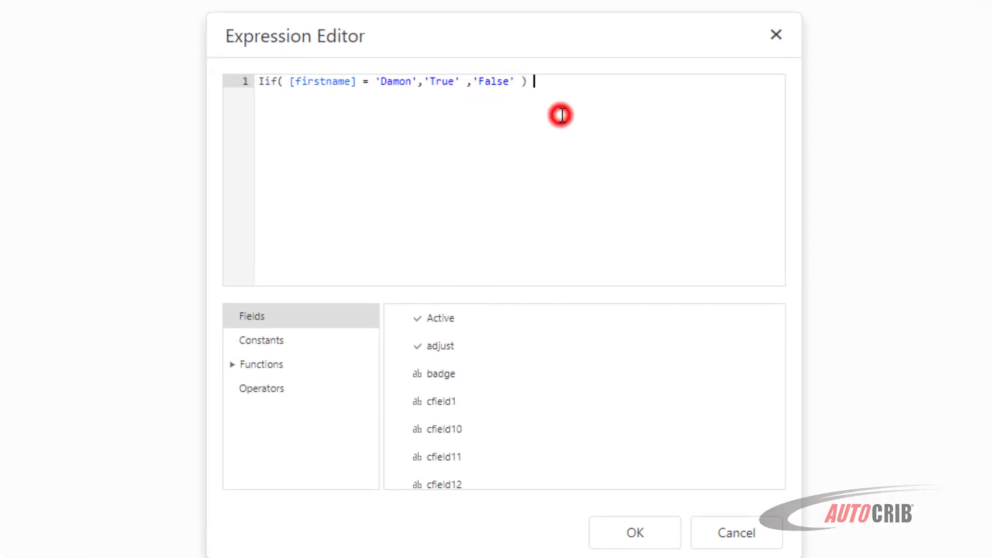
{"action": "left_click", "coordinate": [514, 80]}
{"action": "left_click_drag", "start_coordinate": [499, 81], "coordinate": [472, 82]}
{"action": "key", "text": "BackSpace"}
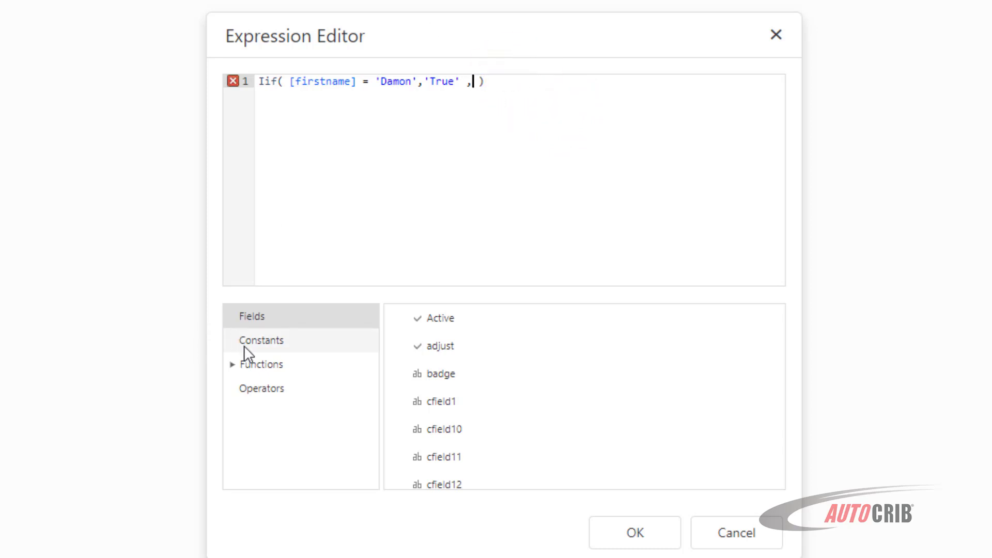
{"action": "left_click", "coordinate": [275, 385]}
{"action": "left_click", "coordinate": [274, 367]}
{"action": "double_click", "coordinate": [453, 344]}
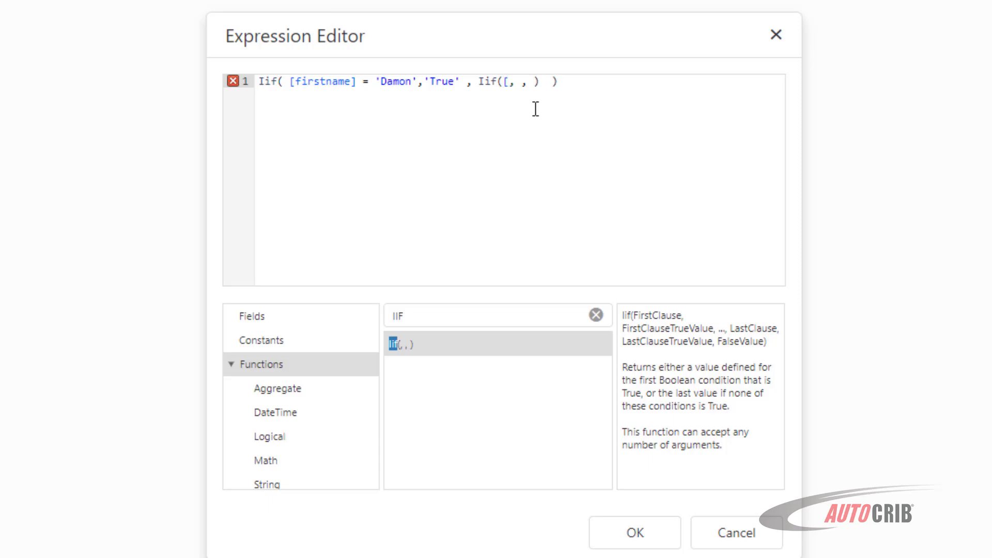
Make the nested Iif compare [firstname] with a second employee's first name and return 'Girl' on a match
{"action": "type", "text": "[firstname] = "}
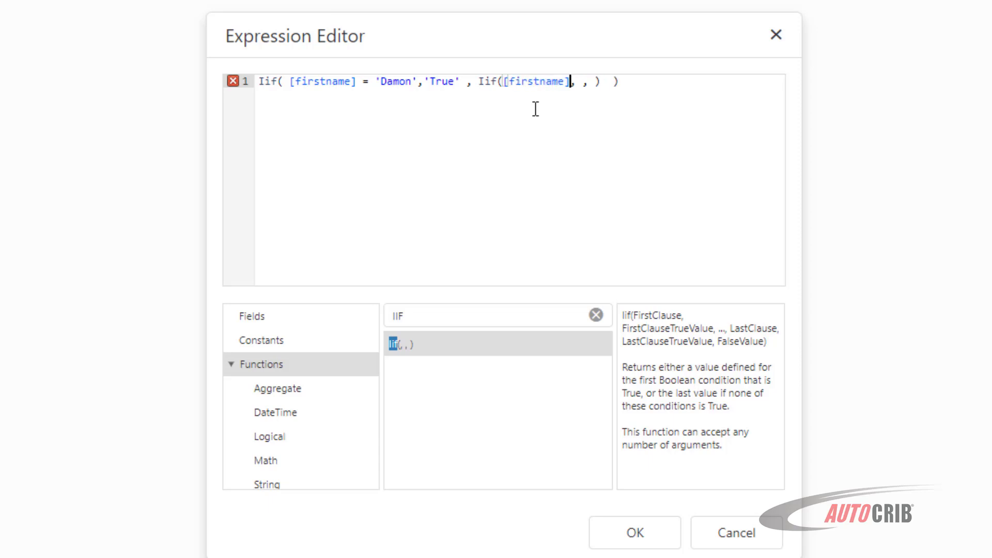
{"action": "type", "text": "'Gal'"}
{"action": "key", "text": "Right"}
{"action": "type", "text": "Girl"}
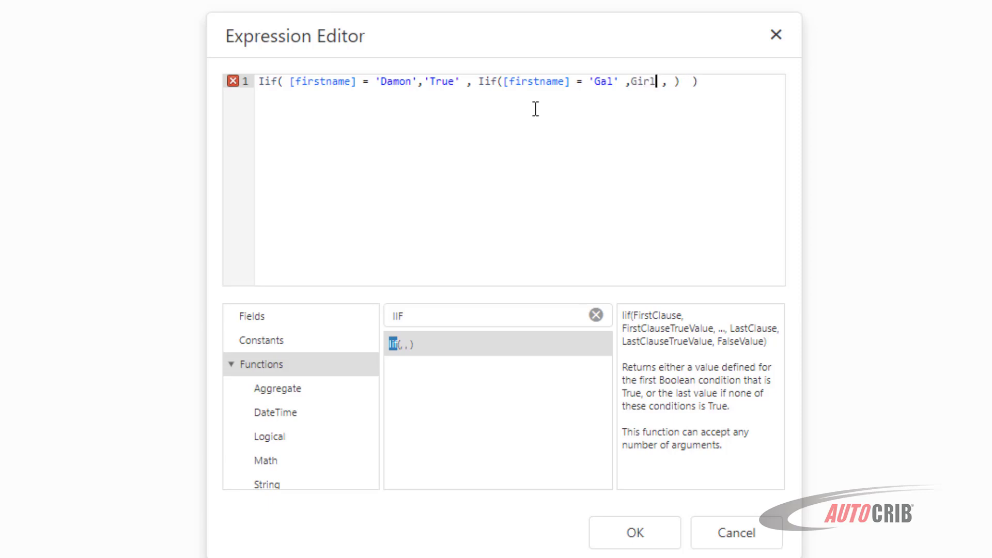
{"action": "type", "text": "'"}
{"action": "key", "text": "Left"}
{"action": "key", "text": "Left"}
{"action": "key", "text": "Left"}
{"action": "key", "text": "Left"}
{"action": "key", "text": "Left"}
{"action": "type", "text": "'"}
Set the nested Iif's fallback result to 'False' and apply the expression
{"action": "key", "text": "Right"}
{"action": "key", "text": "Right"}
{"action": "key", "text": "Right"}
{"action": "key", "text": "Right"}
{"action": "key", "text": "Right"}
{"action": "key", "text": "Right"}
{"action": "key", "text": "Right"}
{"action": "type", "text": "False'"}
{"action": "key", "text": "Left"}
{"action": "key", "text": "Left"}
{"action": "key", "text": "Left"}
{"action": "key", "text": "Left"}
{"action": "key", "text": "Left"}
{"action": "key", "text": "Left"}
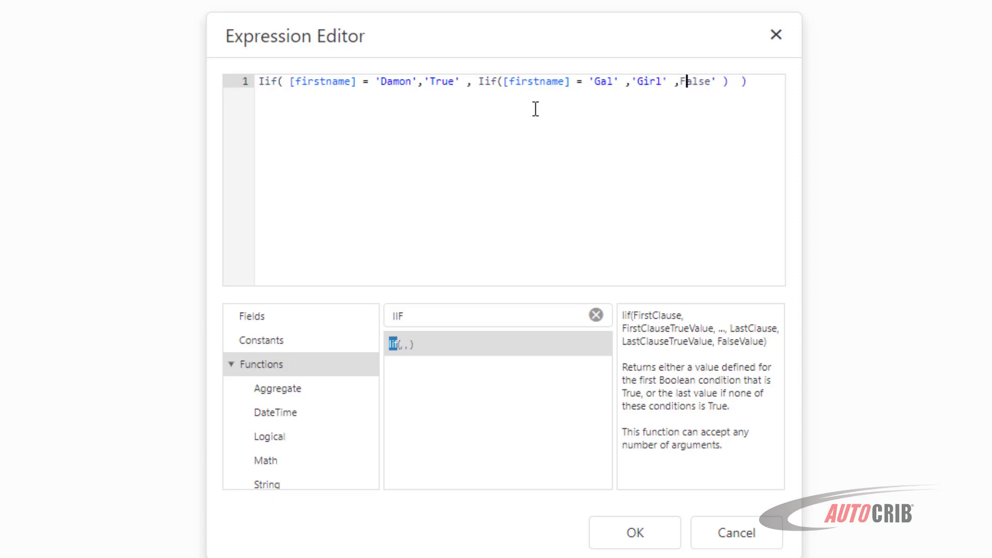
{"action": "type", "text": "'"}
{"action": "left_click", "coordinate": [743, 169]}
{"action": "left_click", "coordinate": [657, 533]}
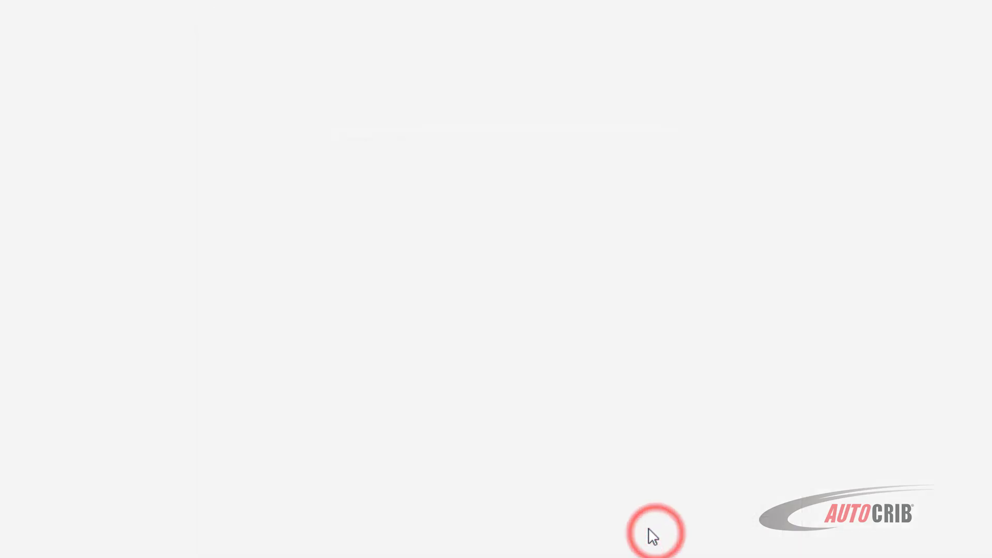
Preview the report to check the results of the nested Iif expression
{"action": "left_click", "coordinate": [520, 165]}
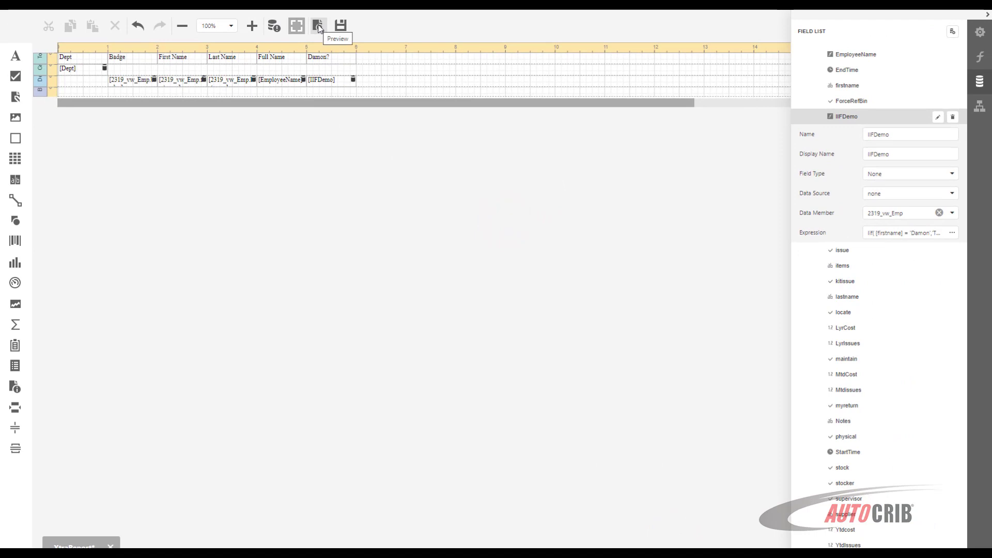
{"action": "left_click", "coordinate": [318, 25]}
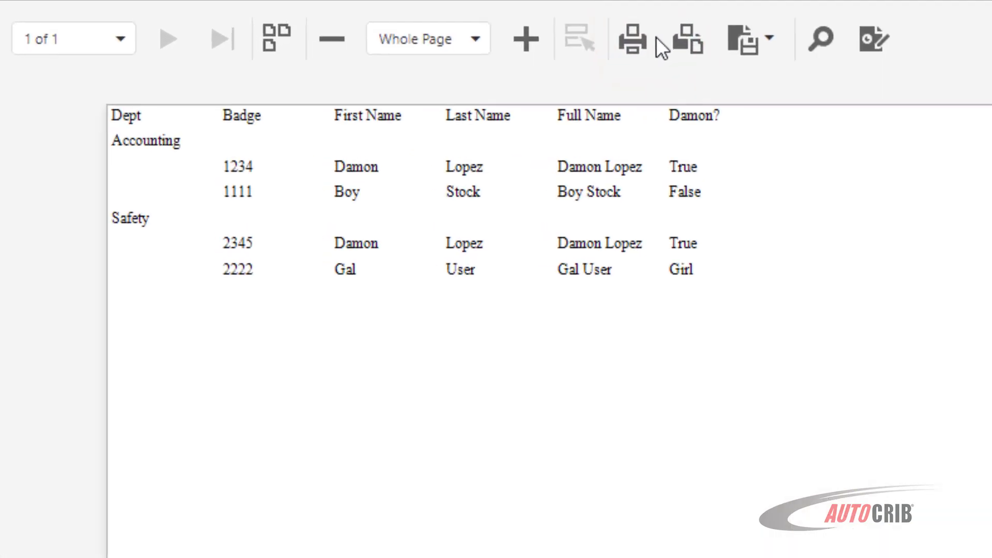